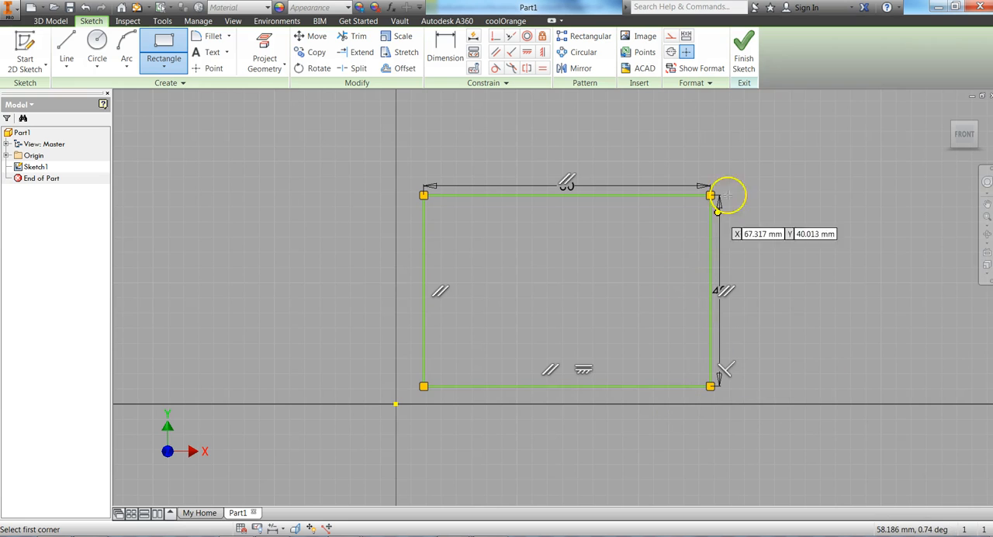
Finish the 60 × 40 mm rectangle sketch and extrude it 30 mm as a new solid.
{"action": "left_click", "coordinate": [750, 65]}
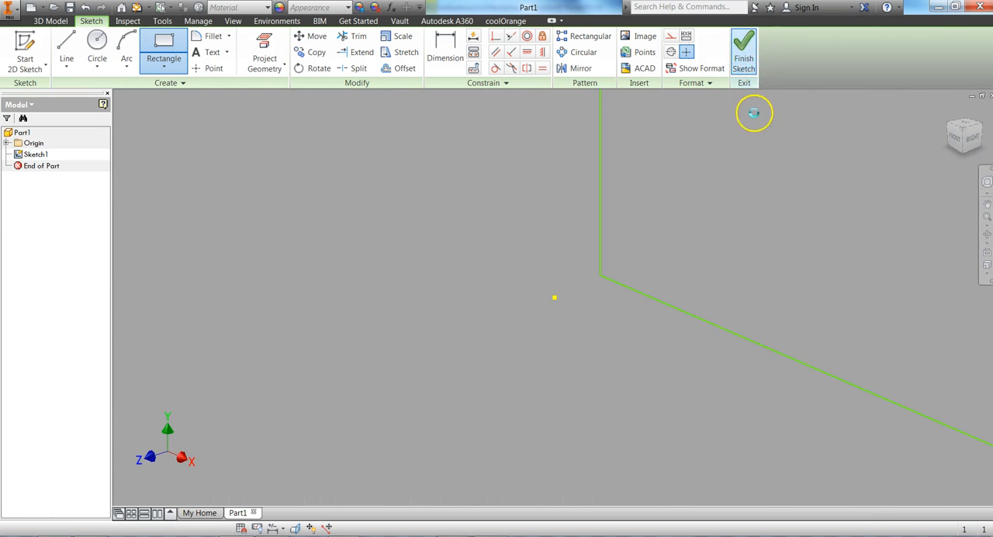
{"action": "left_click", "coordinate": [948, 115]}
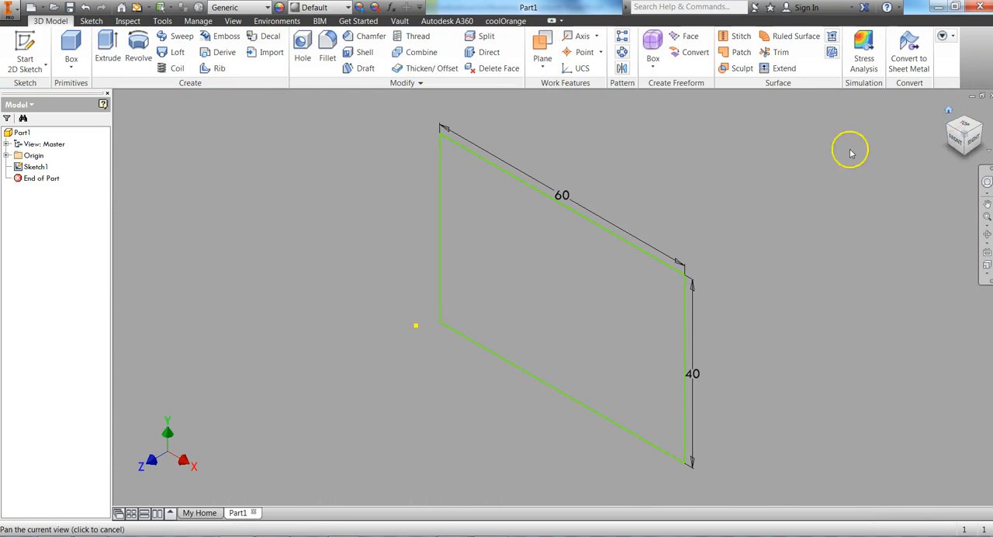
{"action": "left_click", "coordinate": [106, 47]}
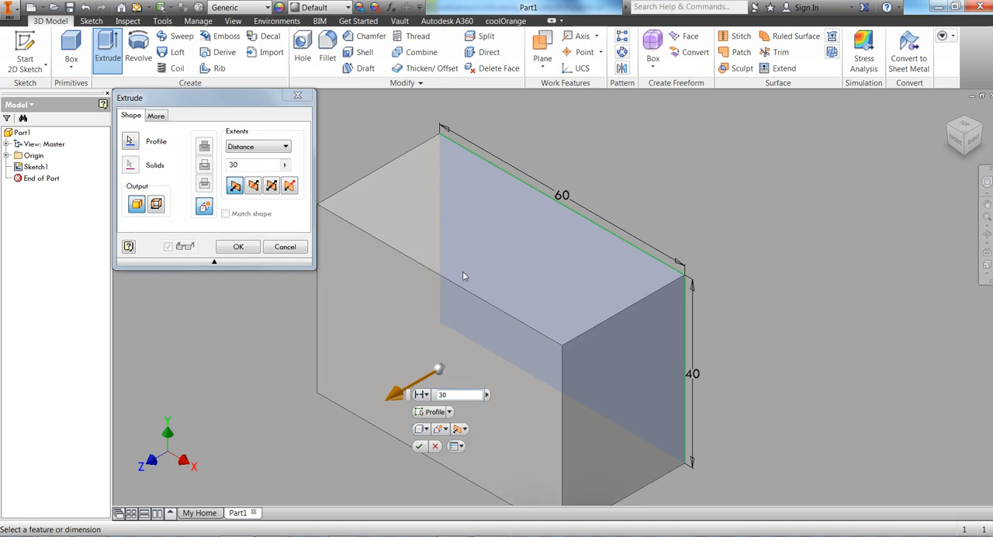
{"action": "key", "text": "Return"}
Check the reference drawing in Word and start a new sketch on the block's top face.
{"action": "key", "text": "alt+Tab"}
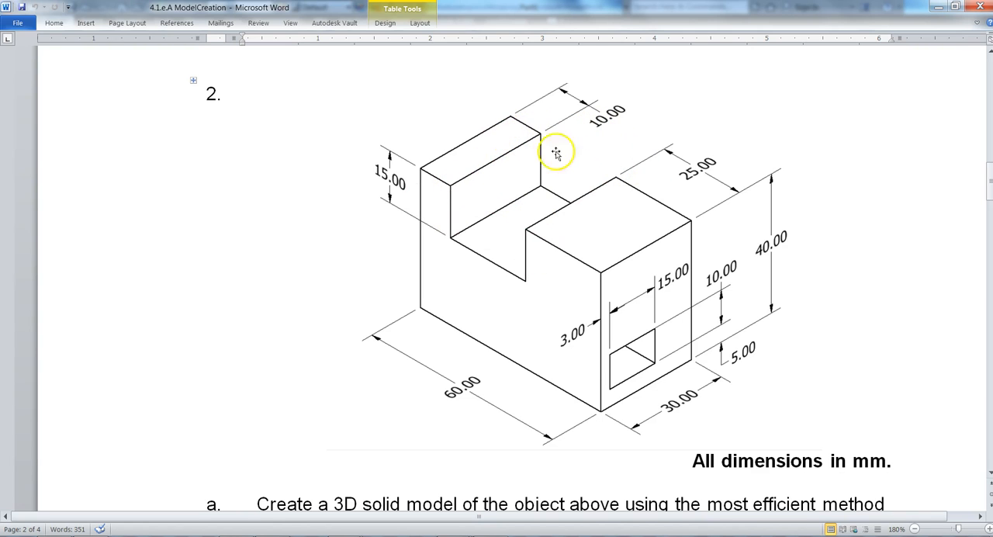
{"action": "key", "text": "alt+Tab"}
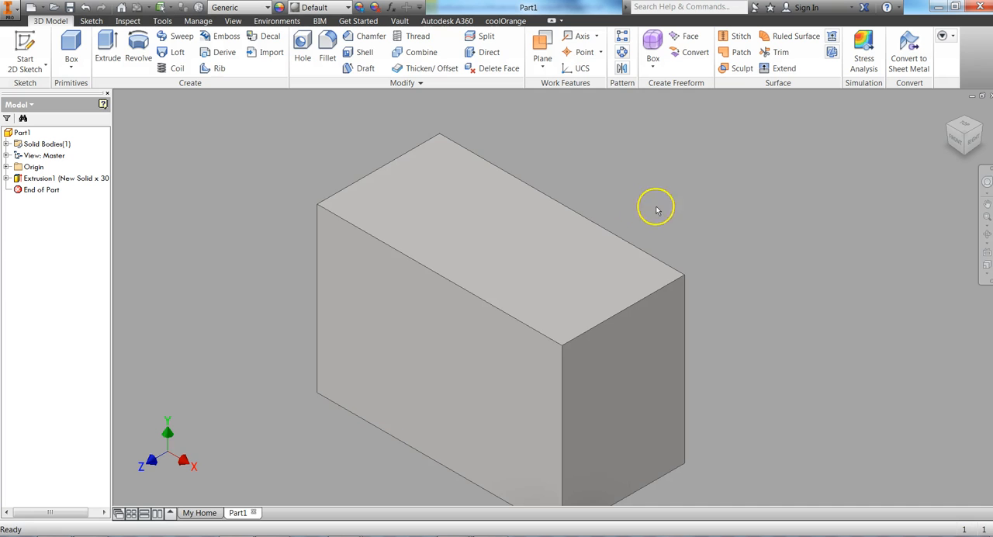
{"action": "left_click", "coordinate": [463, 194]}
{"action": "right_click", "coordinate": [463, 194]}
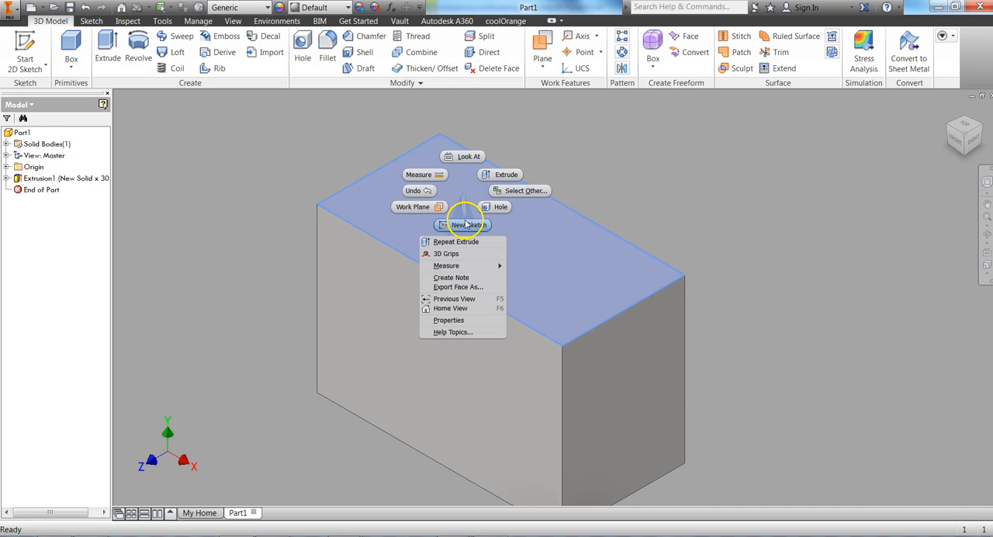
{"action": "left_click", "coordinate": [465, 224]}
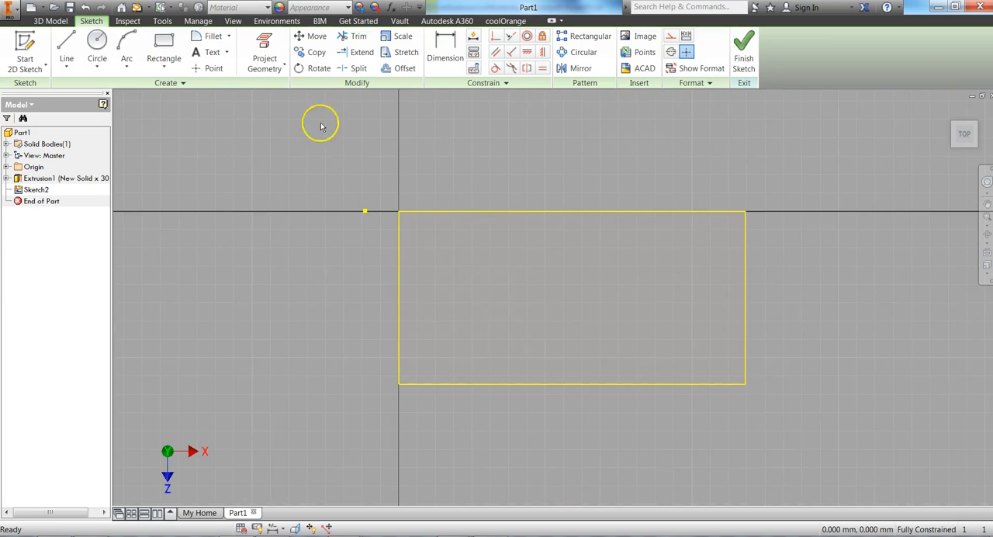
{"action": "left_click", "coordinate": [163, 43]}
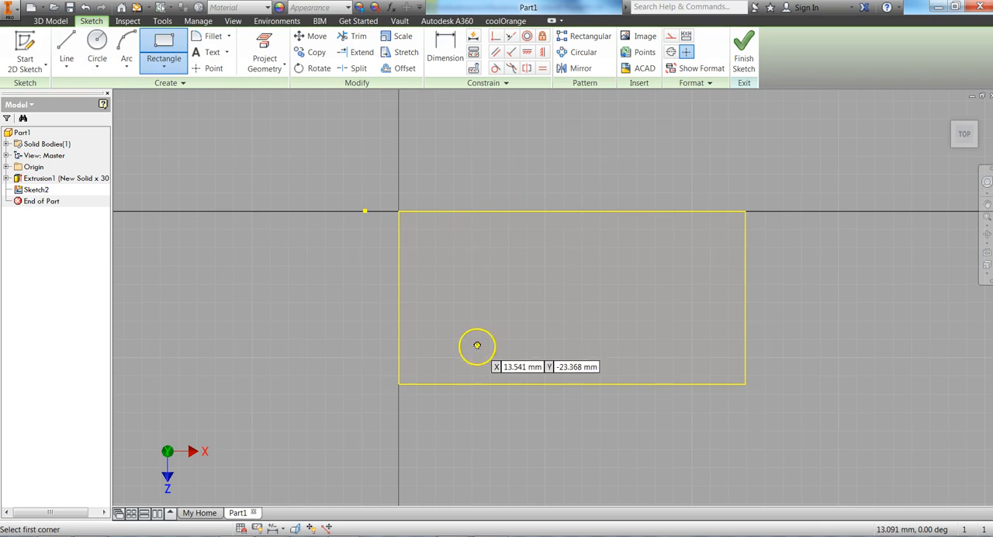
{"action": "left_click", "coordinate": [481, 212]}
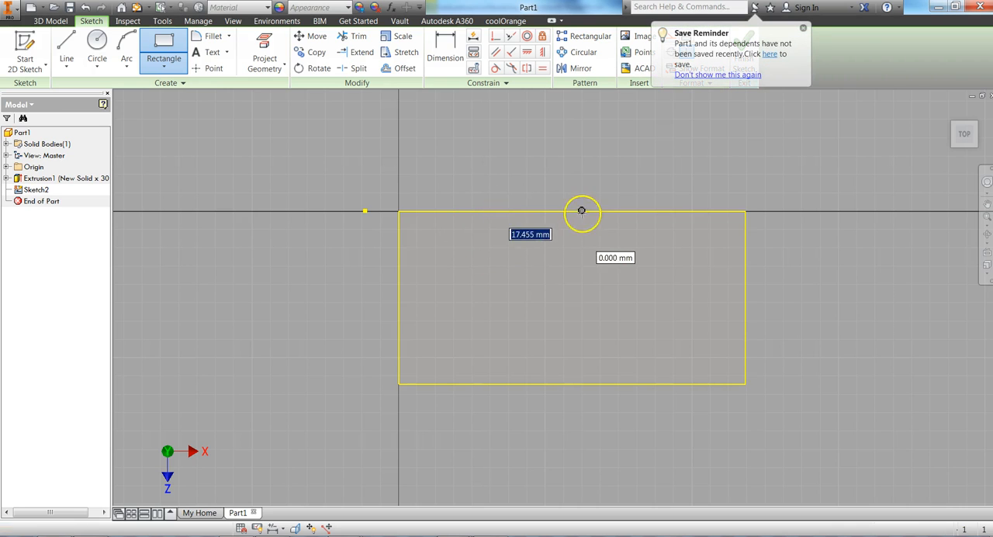
{"action": "key", "text": "Escape"}
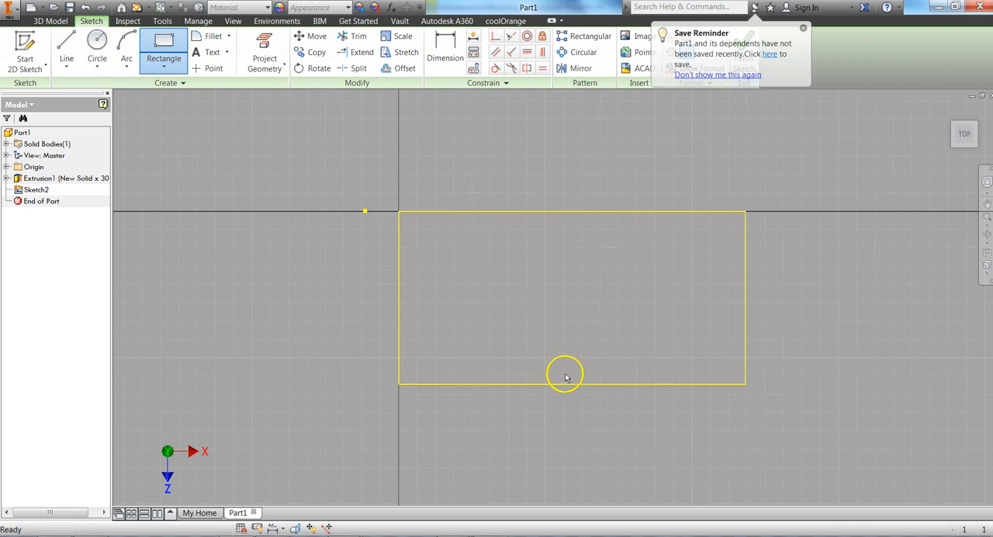
{"action": "left_click", "coordinate": [164, 48]}
{"action": "left_click", "coordinate": [475, 217]}
{"action": "left_click", "coordinate": [571, 369]}
{"action": "key", "text": "ctrl+z"}
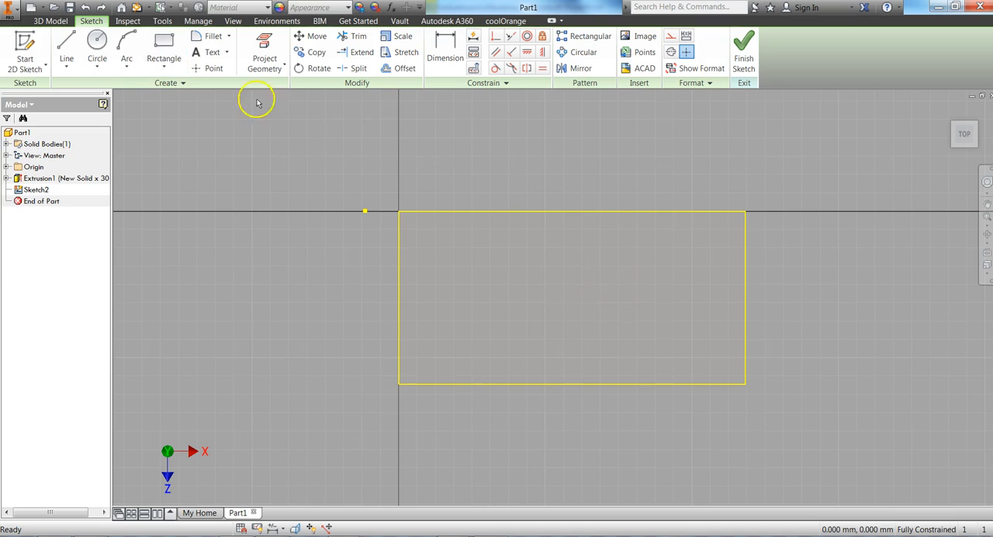
Sketch a rectangle about 15.6 mm wide across the top face, with its corners on the two long edges.
{"action": "left_click", "coordinate": [151, 48]}
{"action": "left_click", "coordinate": [489, 211]}
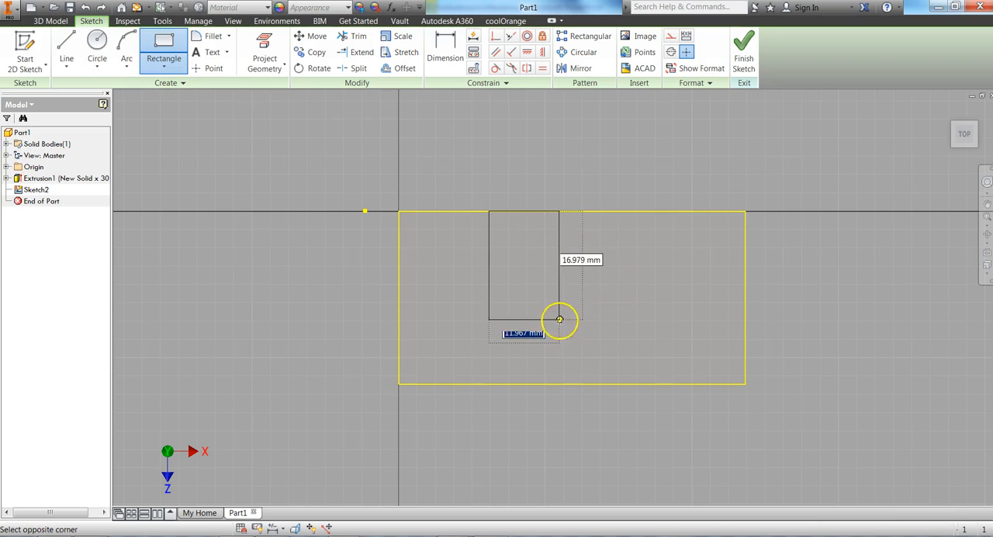
{"action": "left_click", "coordinate": [580, 383]}
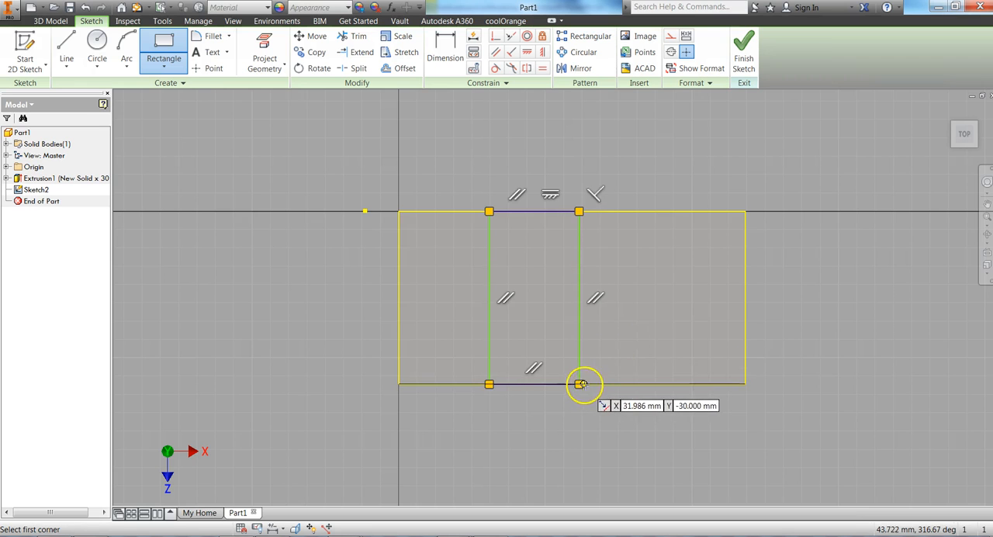
Dimension the rectangle's left side 10 mm from the left edge of the top face.
{"action": "left_click", "coordinate": [444, 53]}
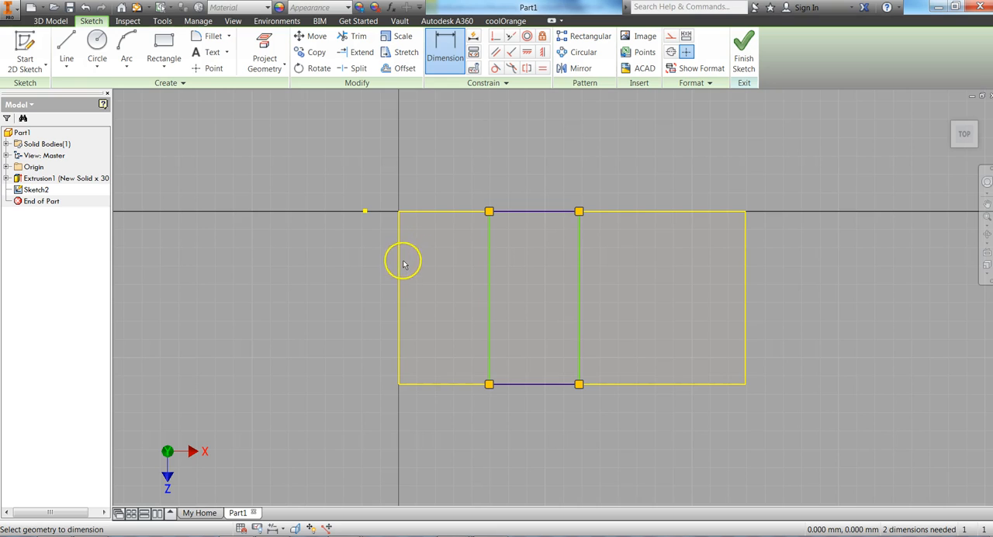
{"action": "left_click", "coordinate": [398, 298]}
{"action": "left_click", "coordinate": [489, 287]}
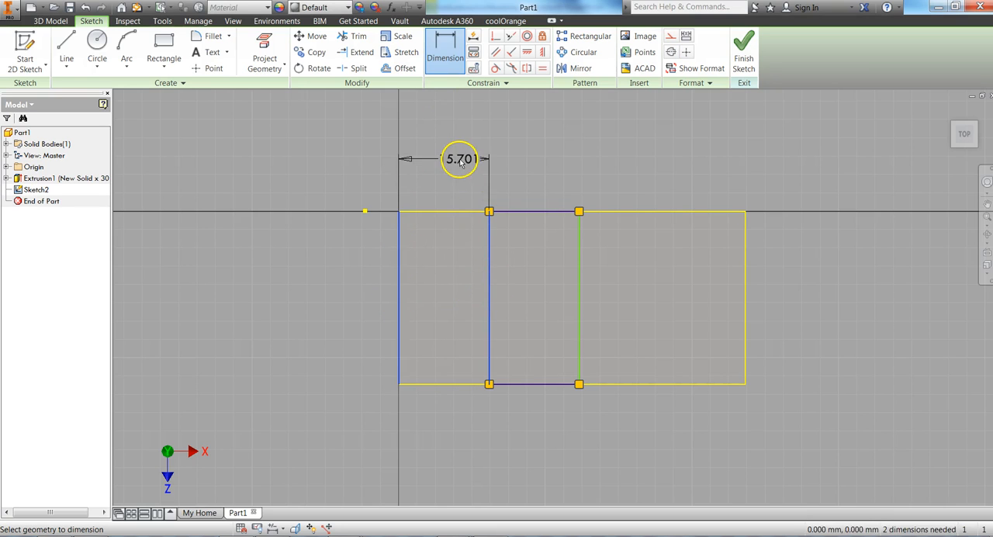
{"action": "left_click", "coordinate": [460, 160]}
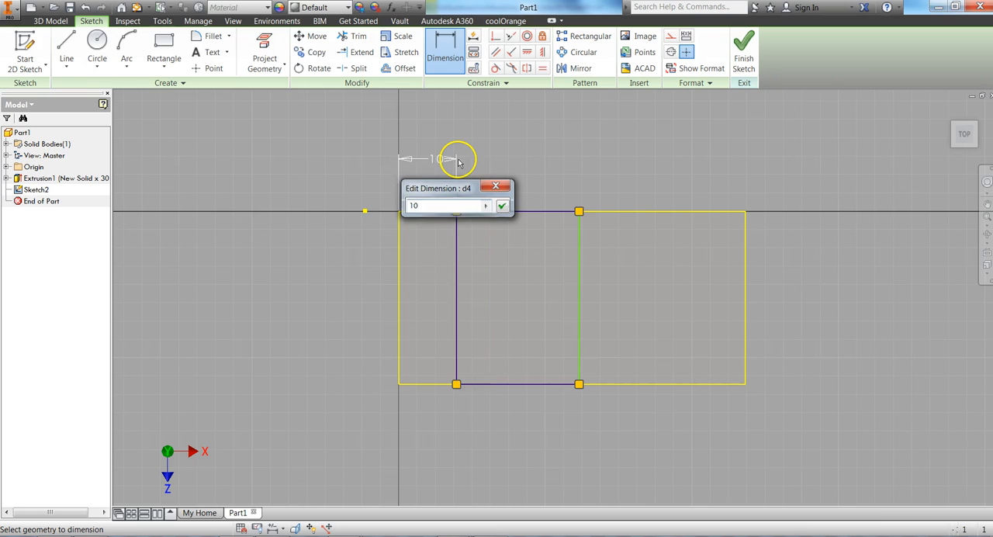
{"action": "key", "text": "Return"}
Dimension the rectangle's right side 25 mm from the right edge of the top face and finish the sketch.
{"action": "left_click", "coordinate": [592, 278]}
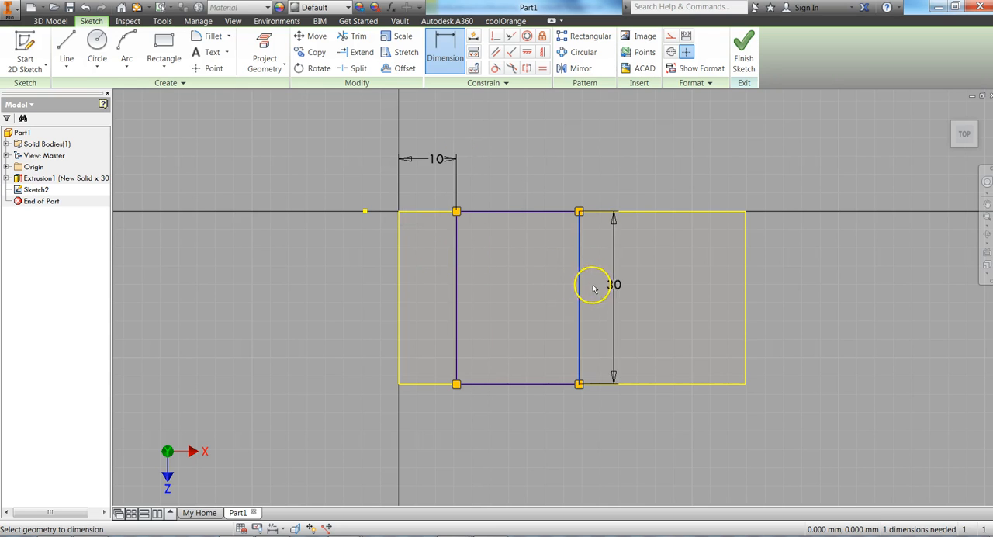
{"action": "left_click", "coordinate": [744, 291]}
{"action": "left_click", "coordinate": [680, 167]}
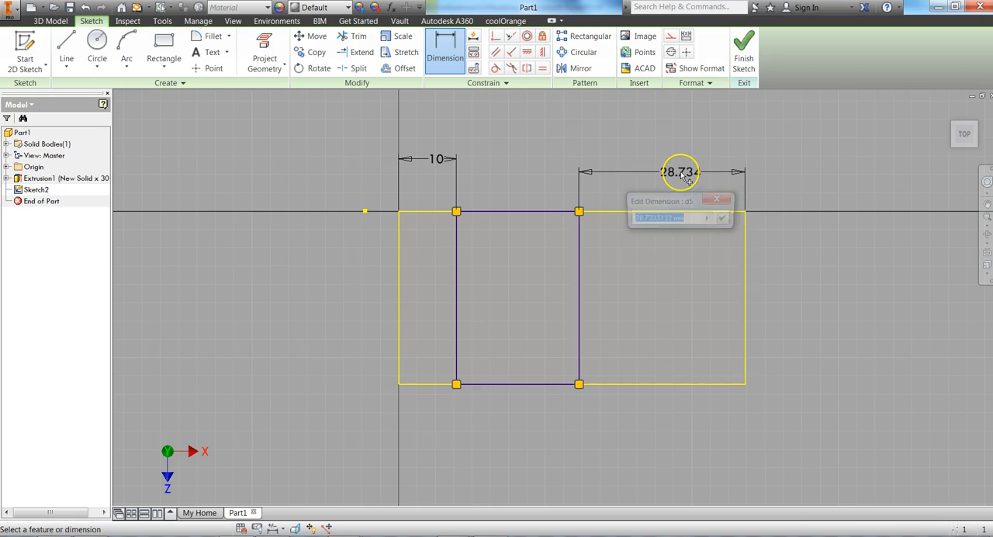
{"action": "type", "text": "25"}
{"action": "key", "text": "Return"}
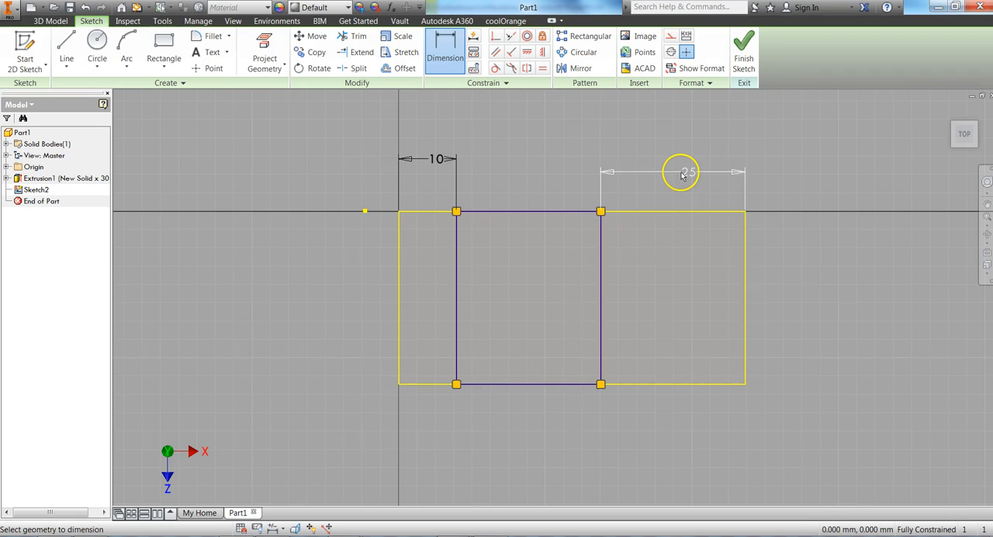
{"action": "left_click", "coordinate": [745, 60]}
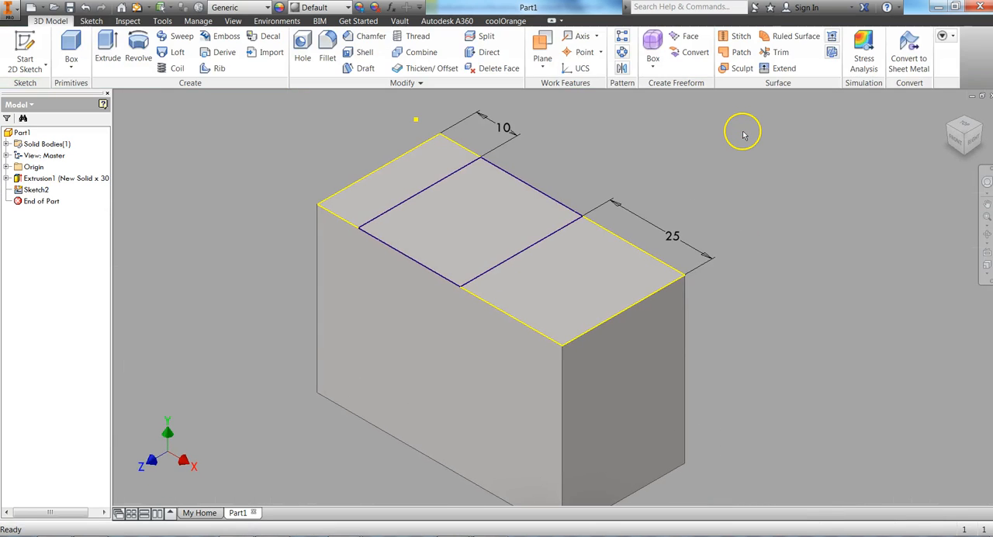
Check the slot depth in the Word drawing and cut the middle rectangle 15 mm down into the block with Extrude.
{"action": "key", "text": "alt+Tab"}
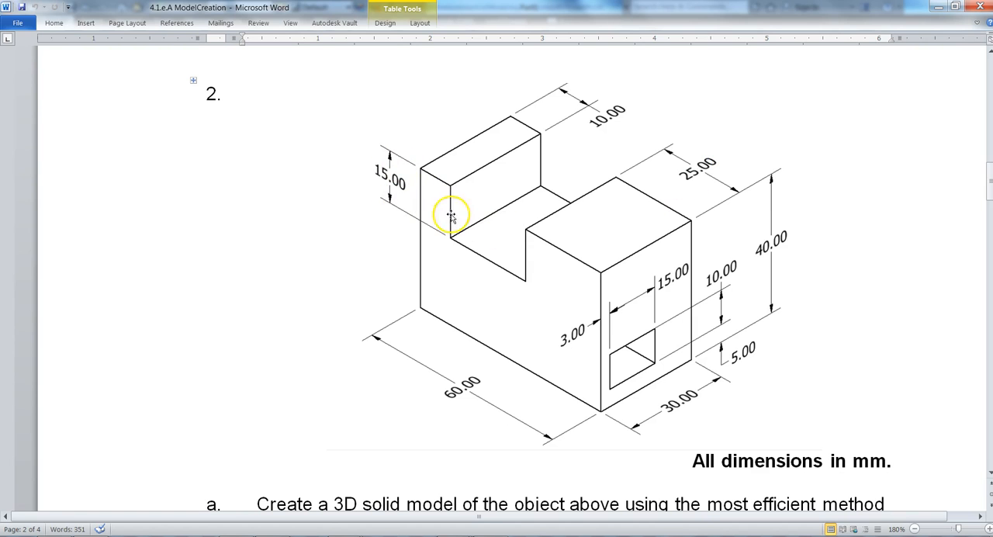
{"action": "key", "text": "alt+Tab"}
{"action": "left_click", "coordinate": [108, 48]}
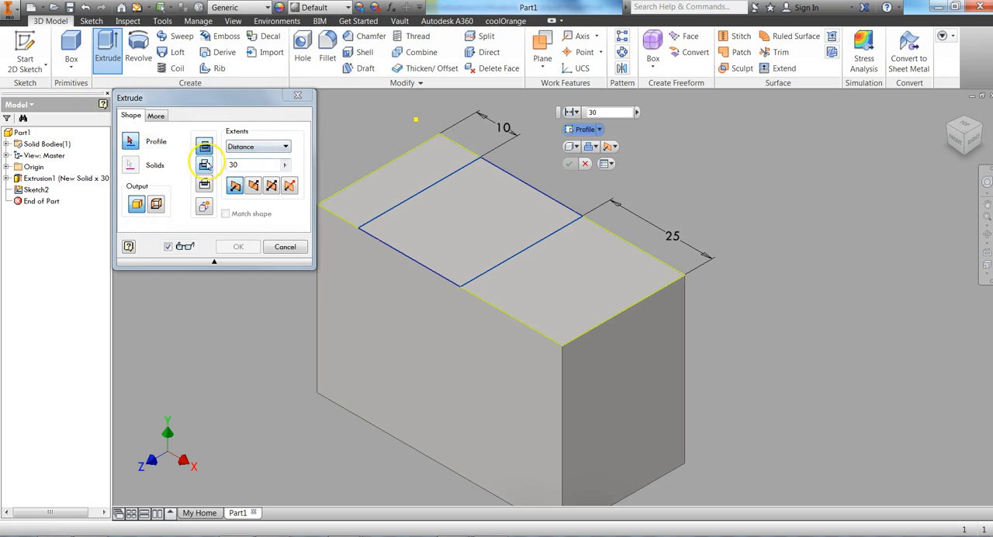
{"action": "left_click", "coordinate": [204, 164]}
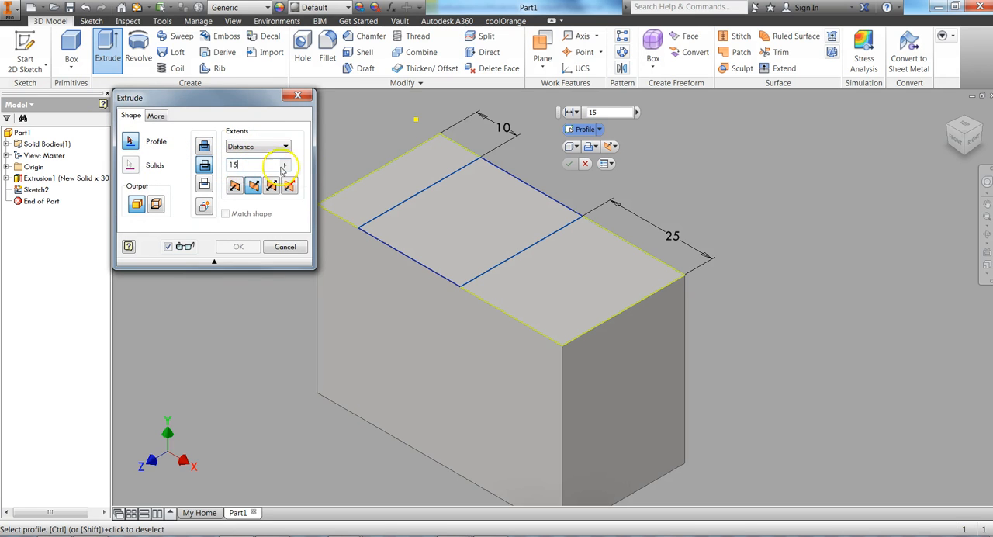
{"action": "left_click", "coordinate": [490, 217]}
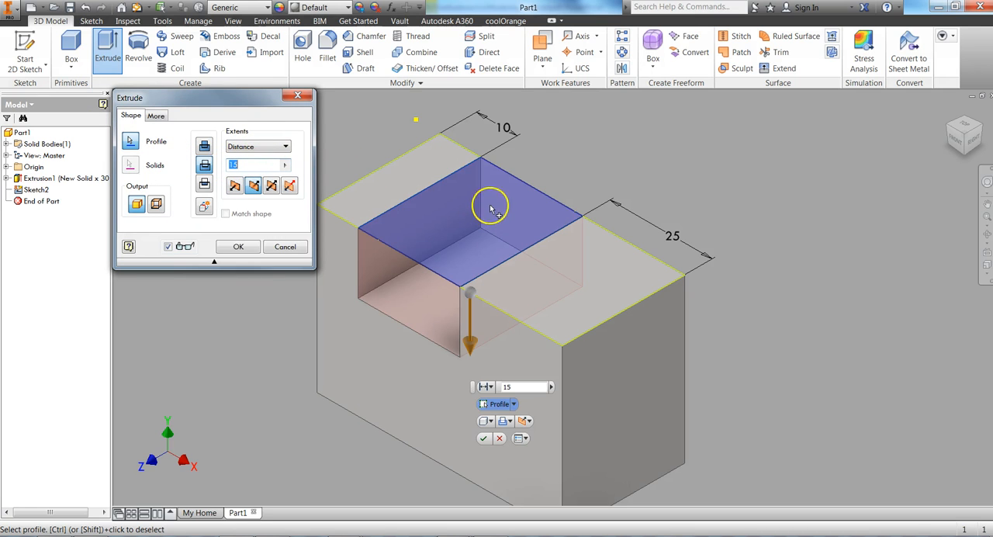
{"action": "left_click", "coordinate": [238, 246]}
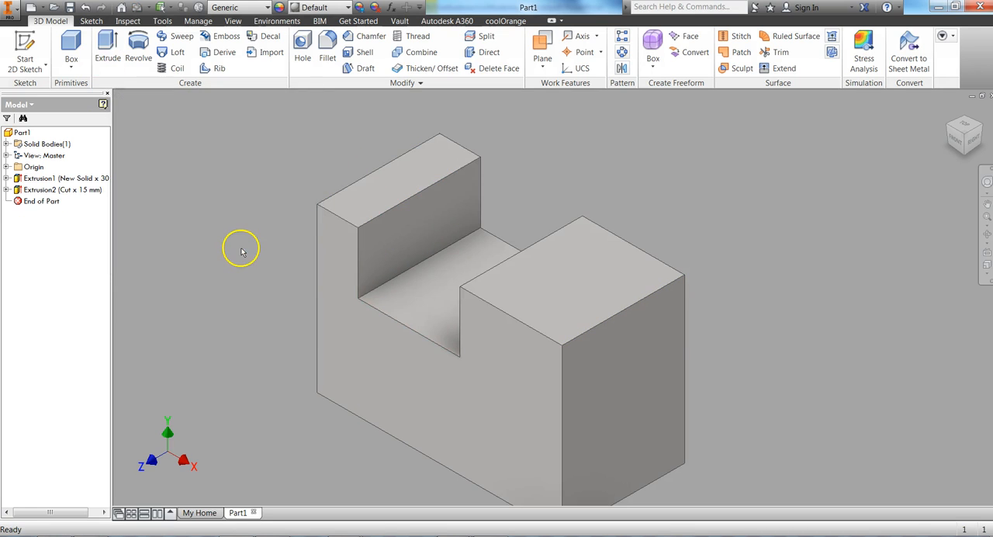
Check the rectangular hole in the Word drawing and start a new sketch on the block's right end face.
{"action": "key", "text": "alt+Tab"}
{"action": "key", "text": "alt+Tab"}
{"action": "mouse_move", "coordinate": [450, 313]}
{"action": "middle_mouse_down"}
{"action": "mouse_move", "coordinate": [449, 246]}
{"action": "mouse_move", "coordinate": [443, 265]}
{"action": "middle_mouse_up"}
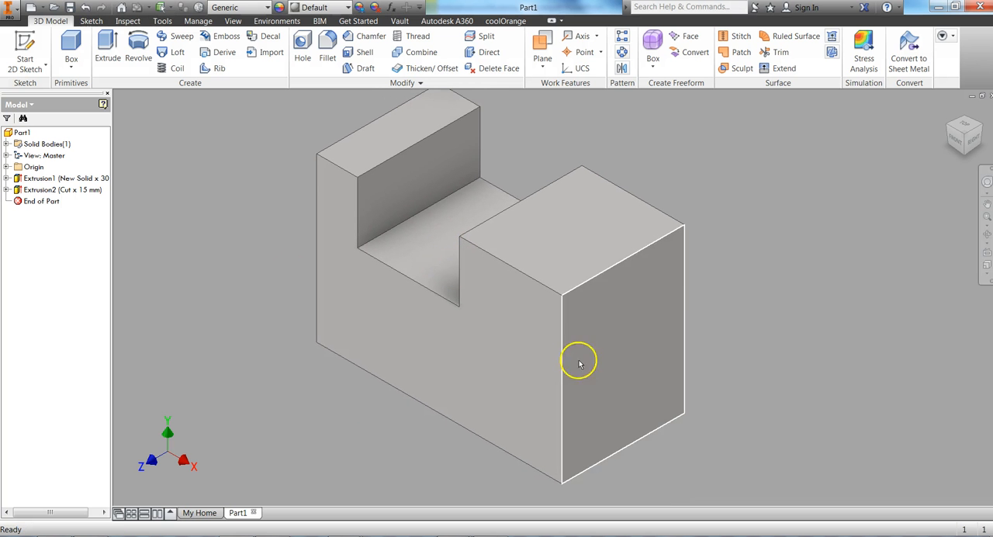
{"action": "key", "text": "alt+Tab"}
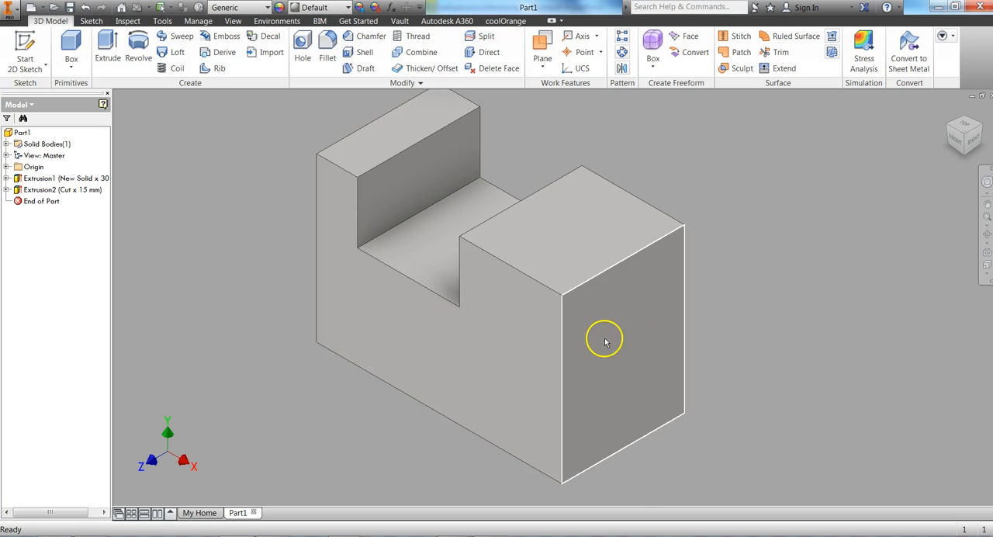
{"action": "right_click", "coordinate": [606, 339]}
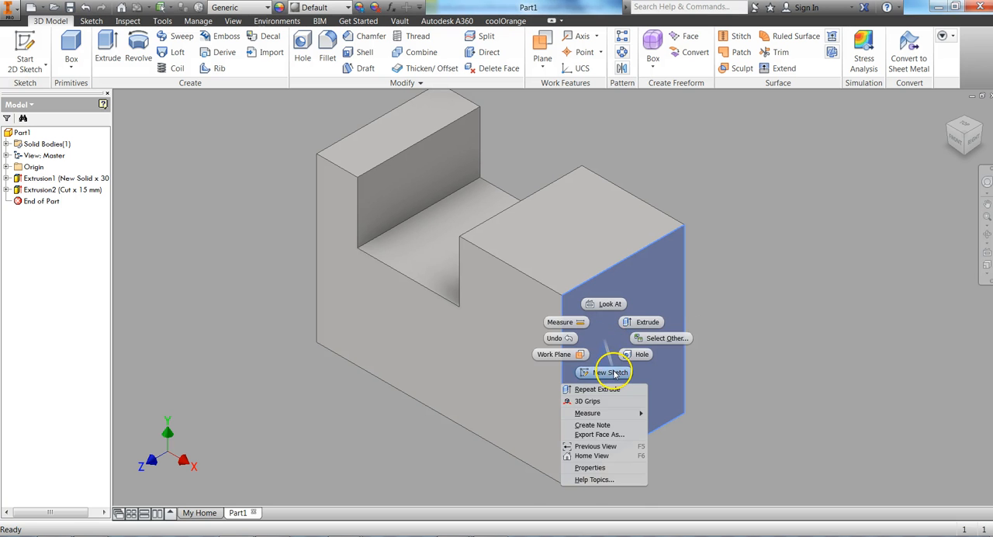
{"action": "left_click", "coordinate": [609, 372]}
Sketch a rectangle 15 mm wide and 10 mm high on the lower half of the end face.
{"action": "left_click", "coordinate": [164, 54]}
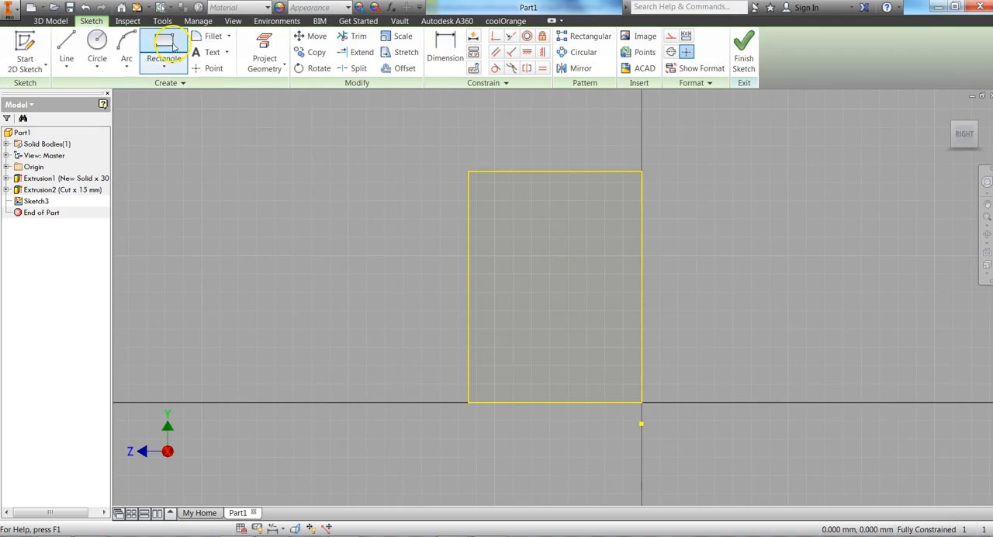
{"action": "left_click", "coordinate": [510, 287]}
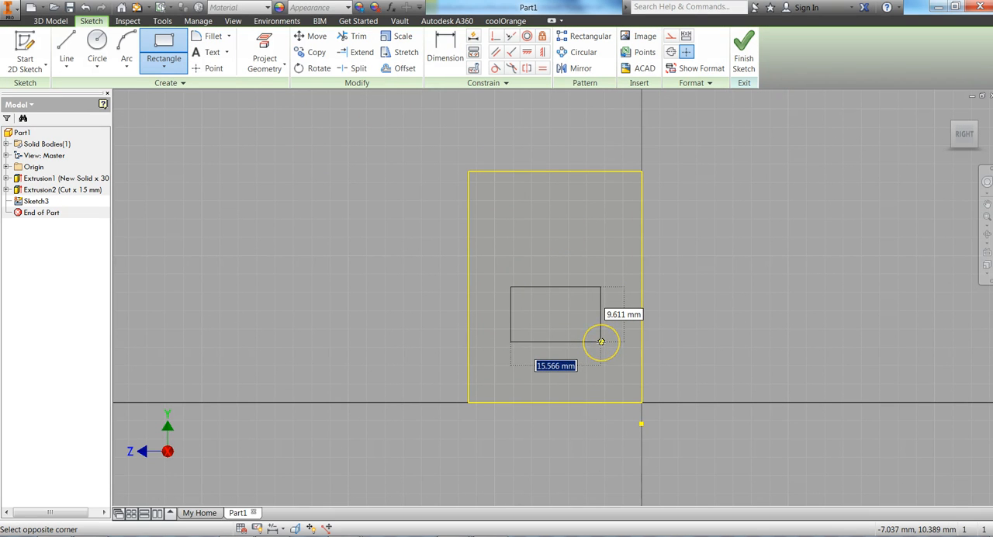
{"action": "key", "text": "alt+Tab"}
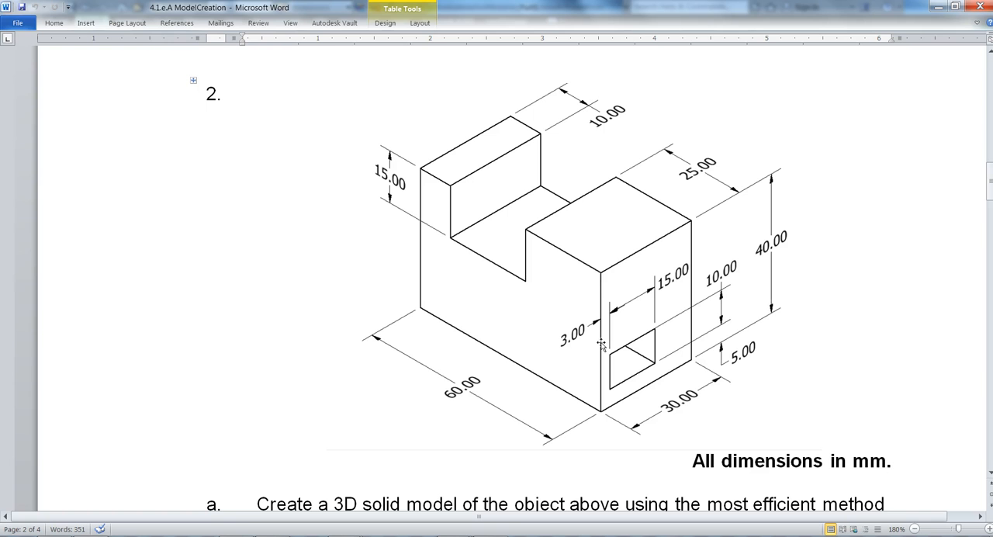
{"action": "key", "text": "alt+Tab"}
{"action": "key", "text": "Tab"}
{"action": "key", "text": "alt+Tab"}
{"action": "key", "text": "alt+Tab"}
{"action": "type", "text": "10"}
{"action": "key", "text": "Return"}
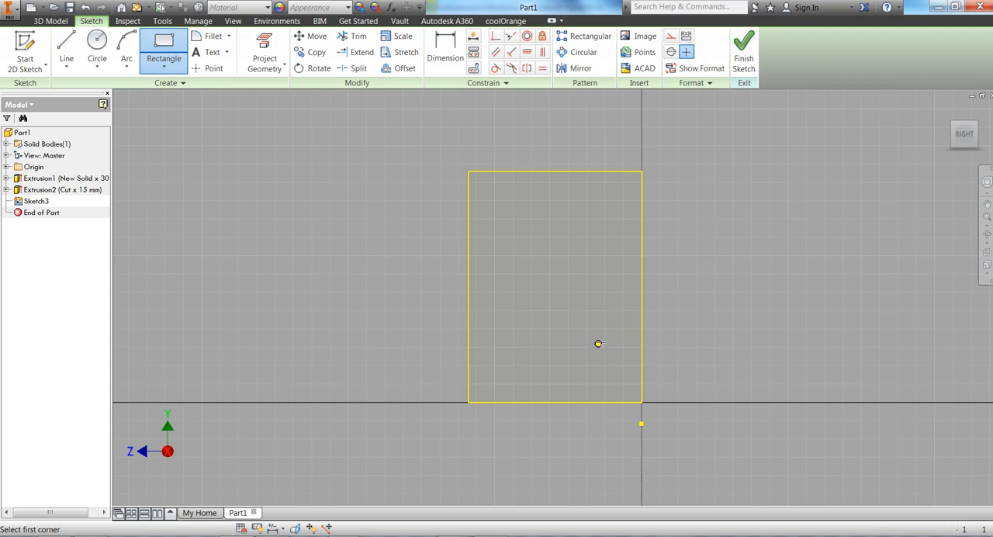
{"action": "key", "text": "Escape"}
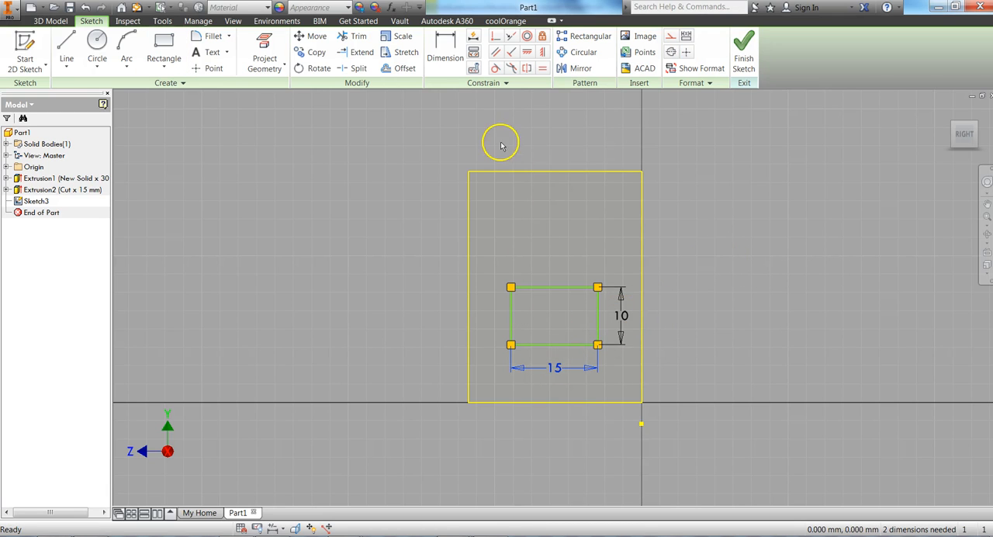
Dimension the small rectangle's left side 3 mm from the left edge of the end face, and return to the Word drawing.
{"action": "left_click", "coordinate": [444, 51]}
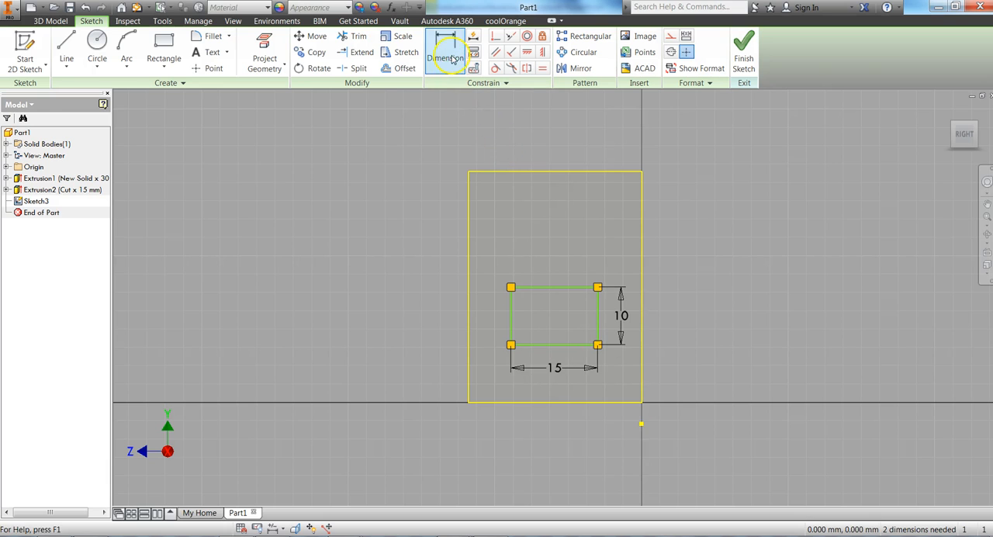
{"action": "left_click", "coordinate": [511, 322]}
{"action": "left_click", "coordinate": [470, 321]}
{"action": "left_click", "coordinate": [493, 245]}
{"action": "type", "text": "3"}
{"action": "key", "text": "Return"}
{"action": "key", "text": "alt+Tab"}
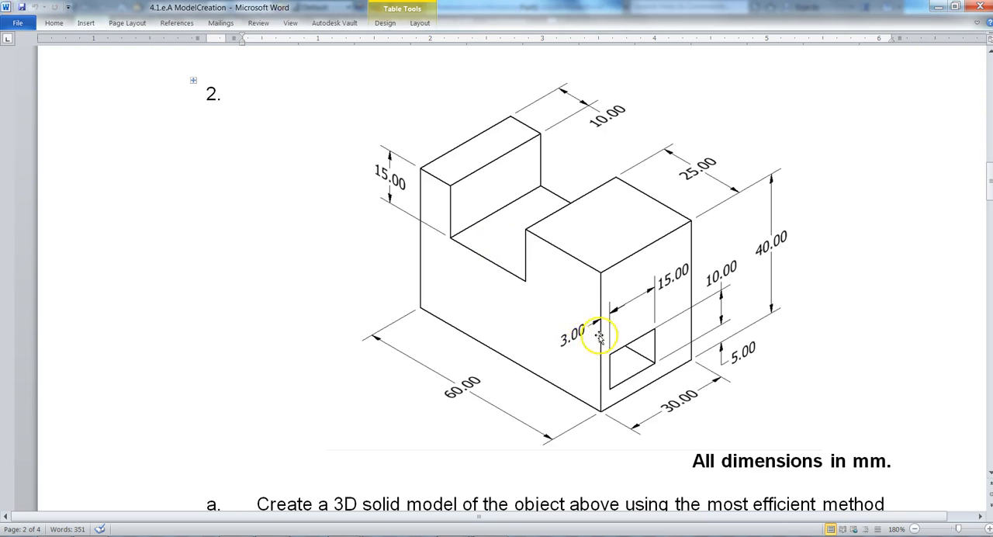
Switch back to Inventor, dimension the small rectangle's lower side 5 mm above the end face's bottom edge, and recheck the Word drawing.
{"action": "key", "text": "alt+Tab"}
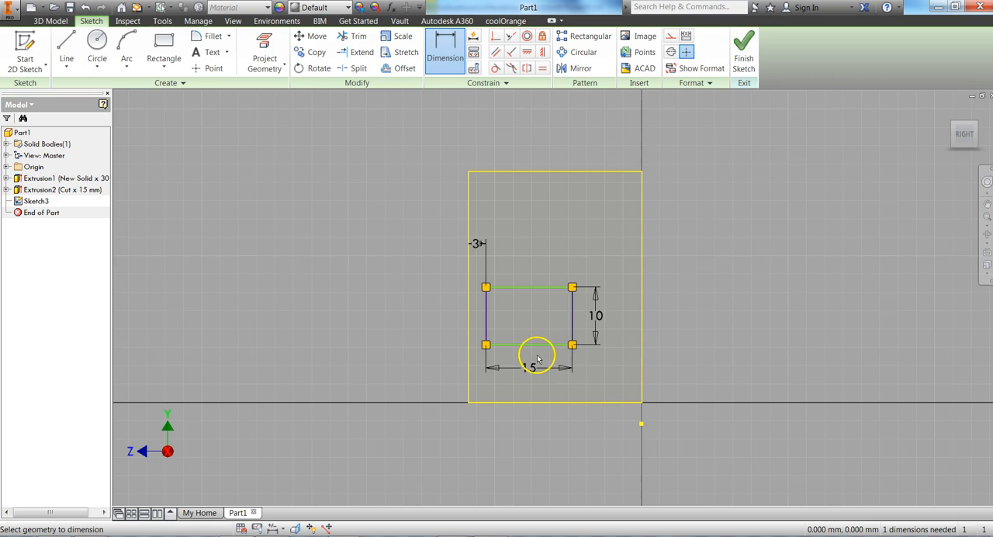
{"action": "left_click", "coordinate": [540, 346]}
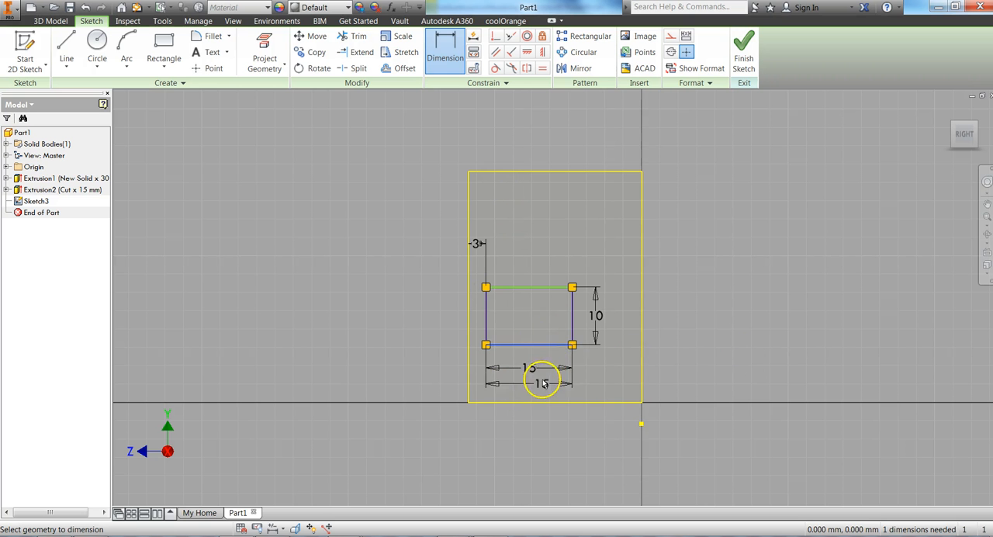
{"action": "left_click", "coordinate": [543, 402]}
{"action": "left_click", "coordinate": [422, 377]}
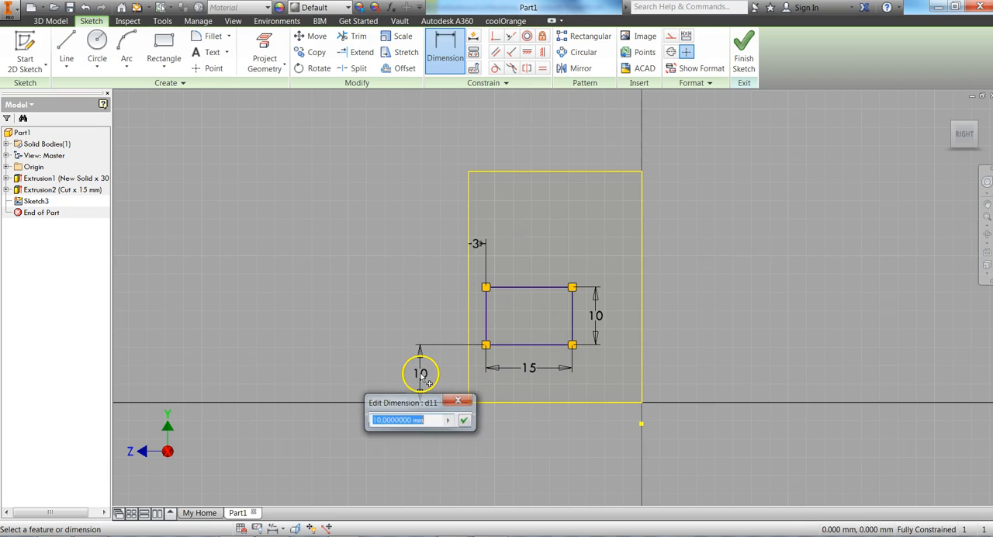
{"action": "key", "text": "Return"}
{"action": "key", "text": "alt+Tab"}
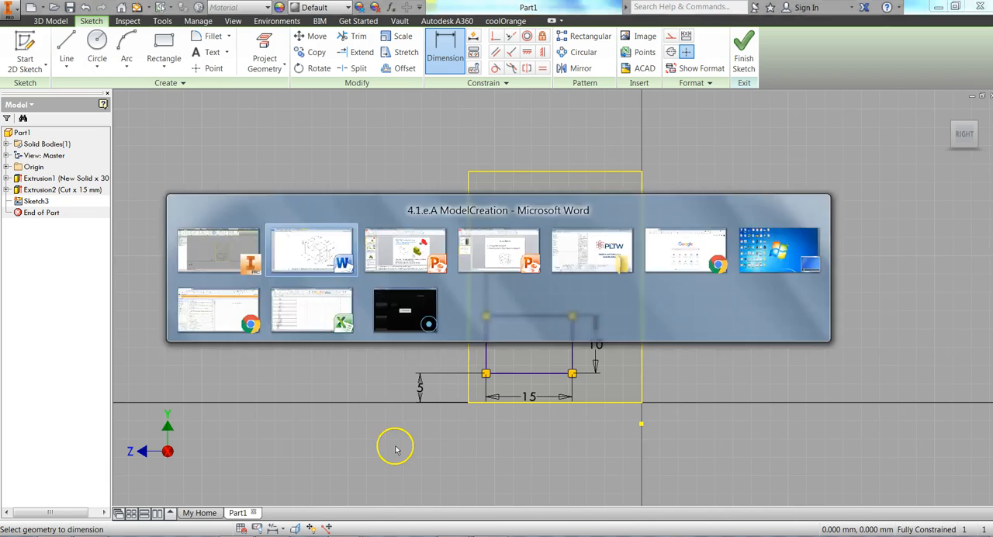
{"action": "key", "text": "alt+Tab"}
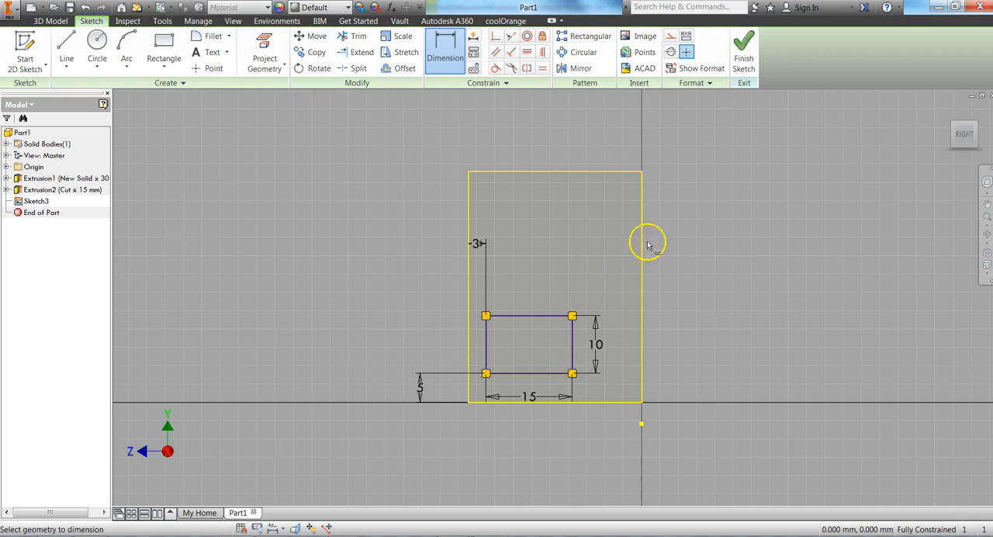
Finish the sketch, cut the small rectangle through the whole block with Extrude set to All, and compare the model with the Word drawing.
{"action": "left_click", "coordinate": [743, 58]}
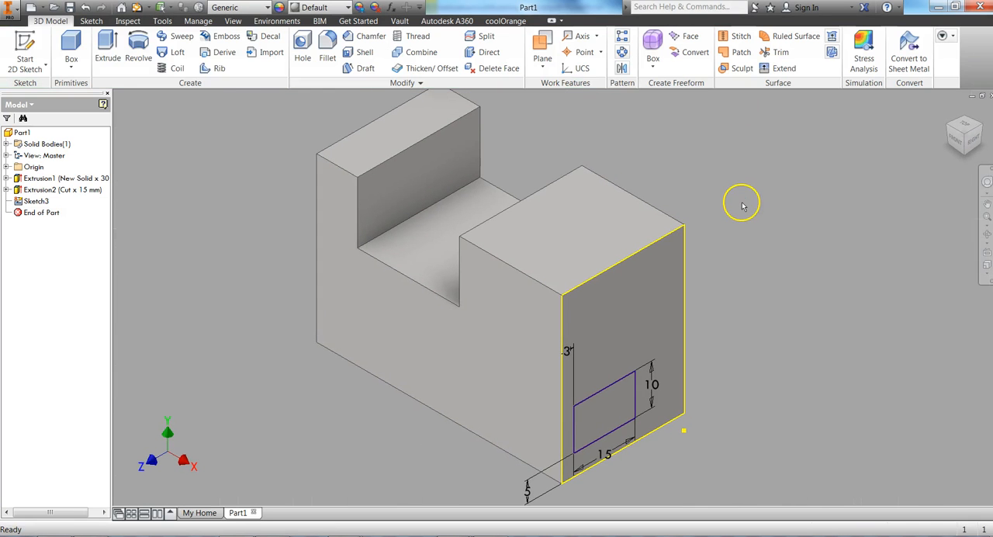
{"action": "left_click", "coordinate": [108, 50]}
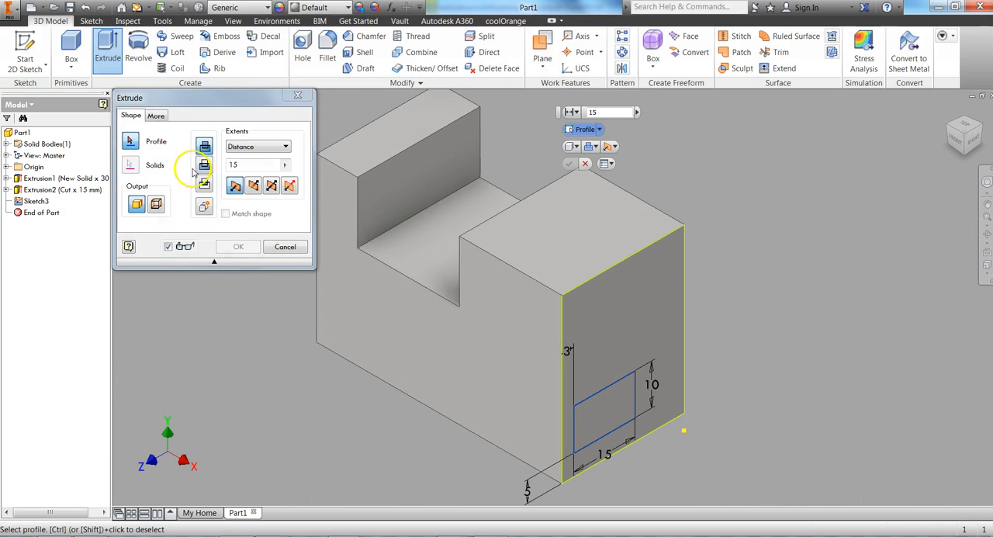
{"action": "left_click", "coordinate": [204, 165]}
{"action": "left_click", "coordinate": [236, 147]}
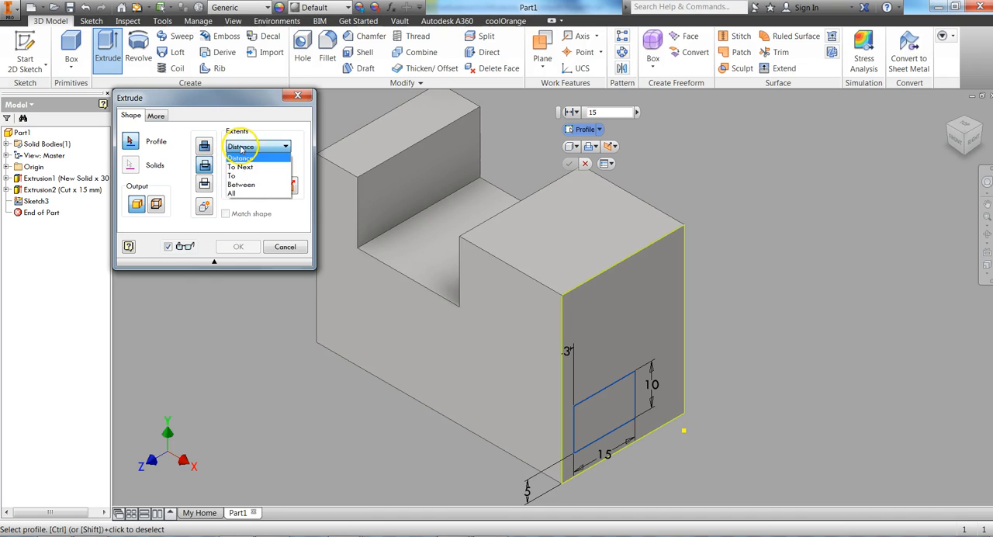
{"action": "left_click", "coordinate": [239, 194]}
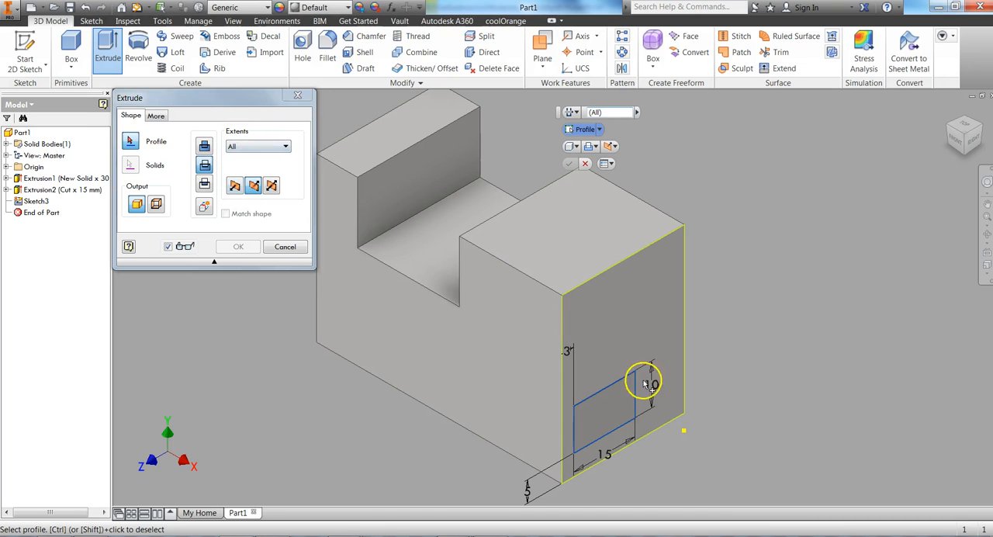
{"action": "left_click", "coordinate": [607, 406]}
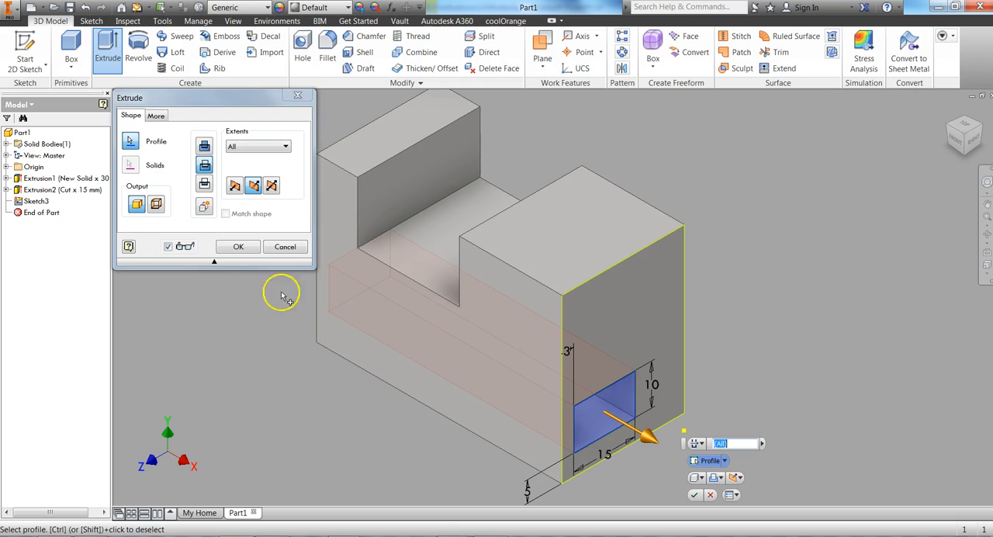
{"action": "left_click", "coordinate": [230, 247]}
{"action": "left_click", "coordinate": [956, 141]}
{"action": "key", "text": "alt+Tab"}
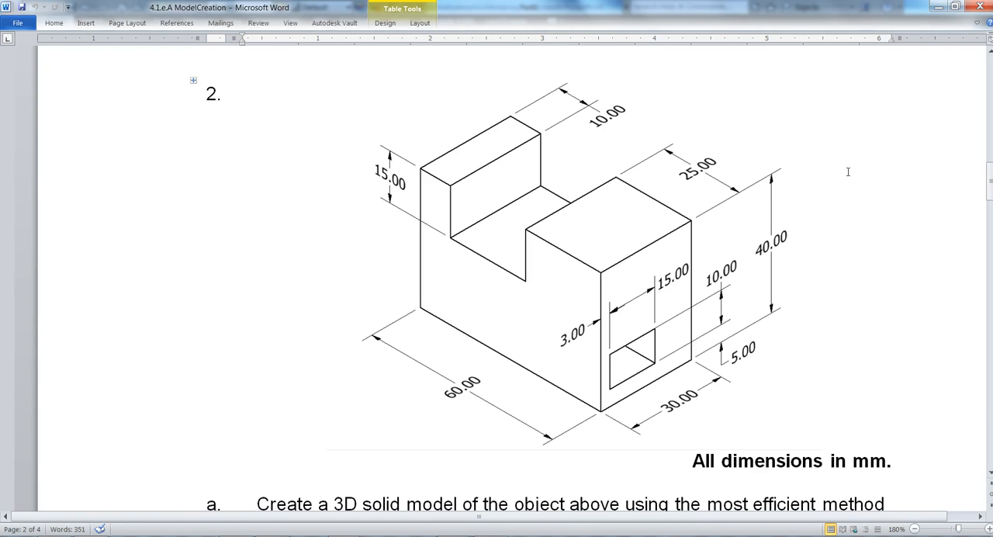
{"action": "key", "text": "alt+Tab"}
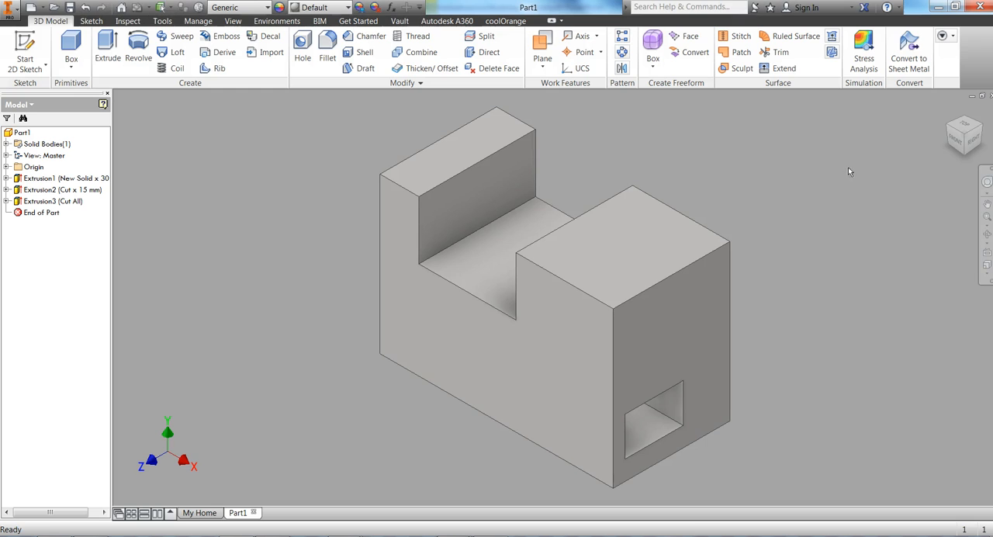
Save the part in the Models folder as "4.1e part 2 YOUR NAME".
{"action": "left_click", "coordinate": [70, 8]}
{"action": "type", "text": "4"}
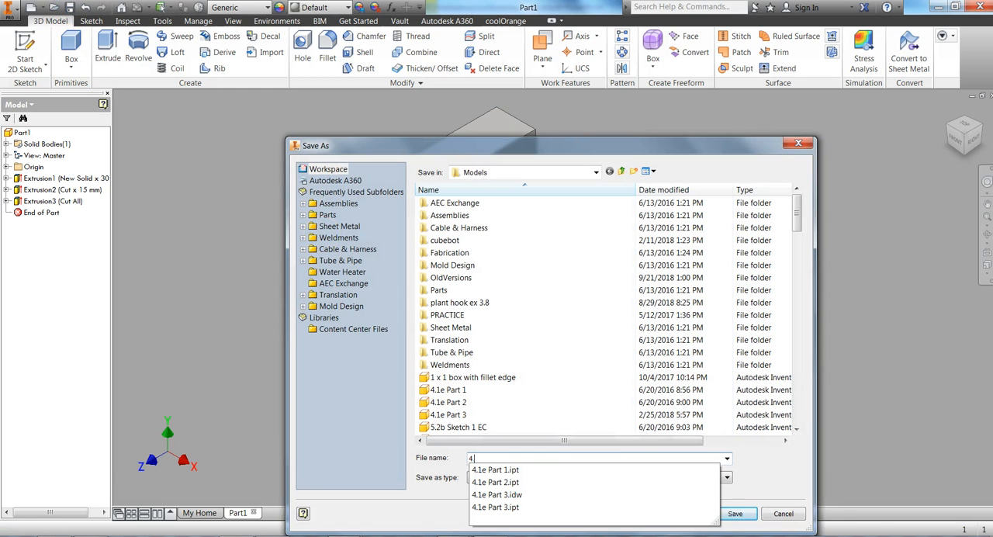
{"action": "type", "text": ".1e part 2 YOUR NAME"}
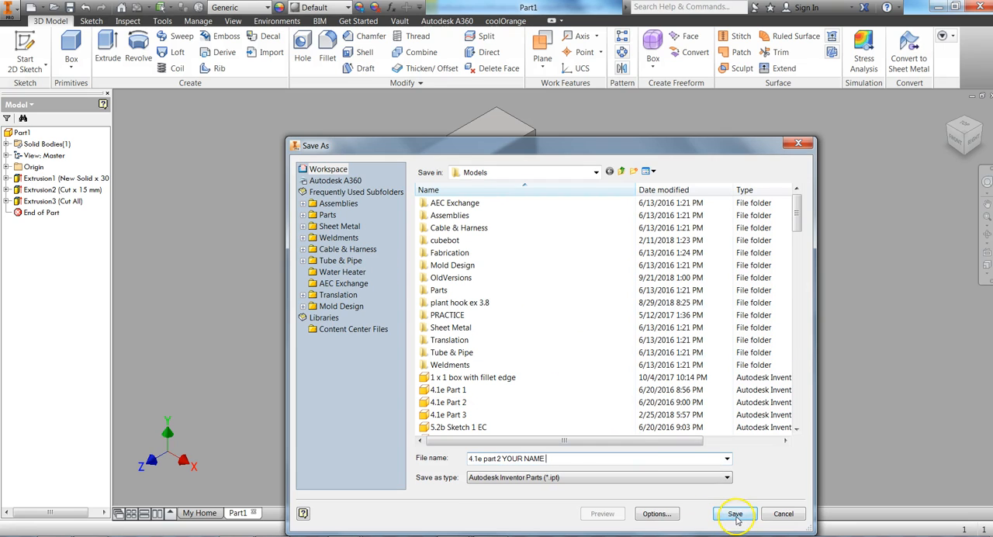
{"action": "left_click", "coordinate": [735, 516]}
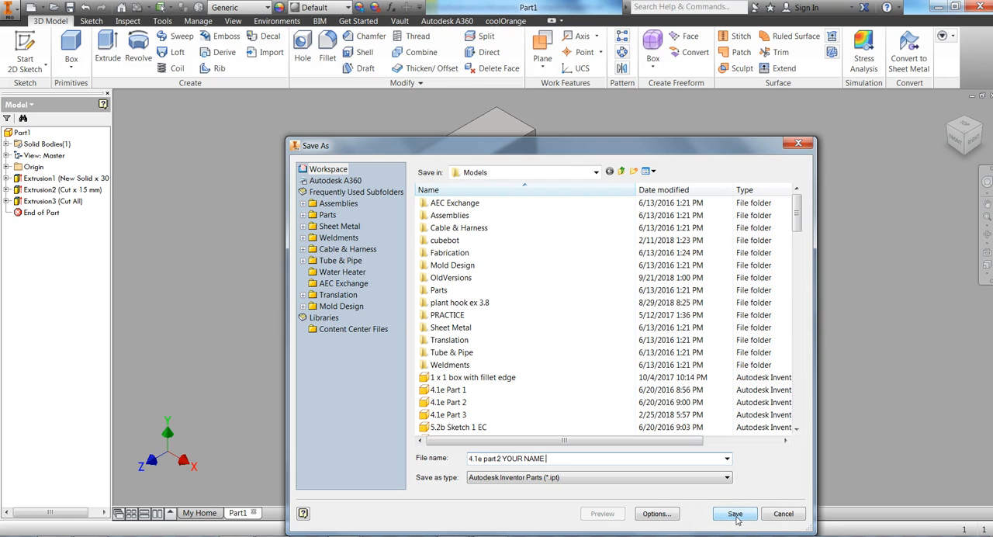